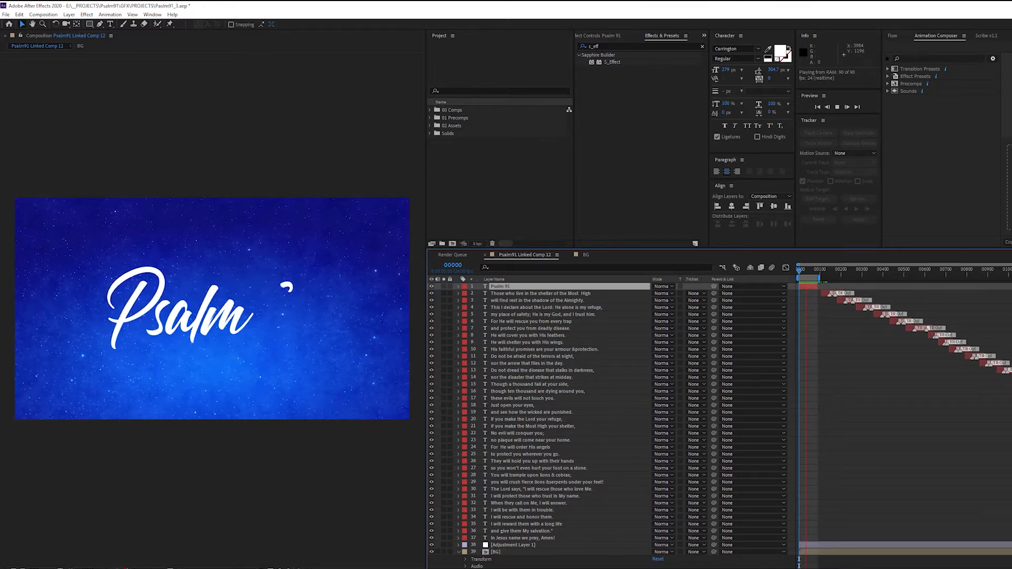
pyautogui.click(481, 216)
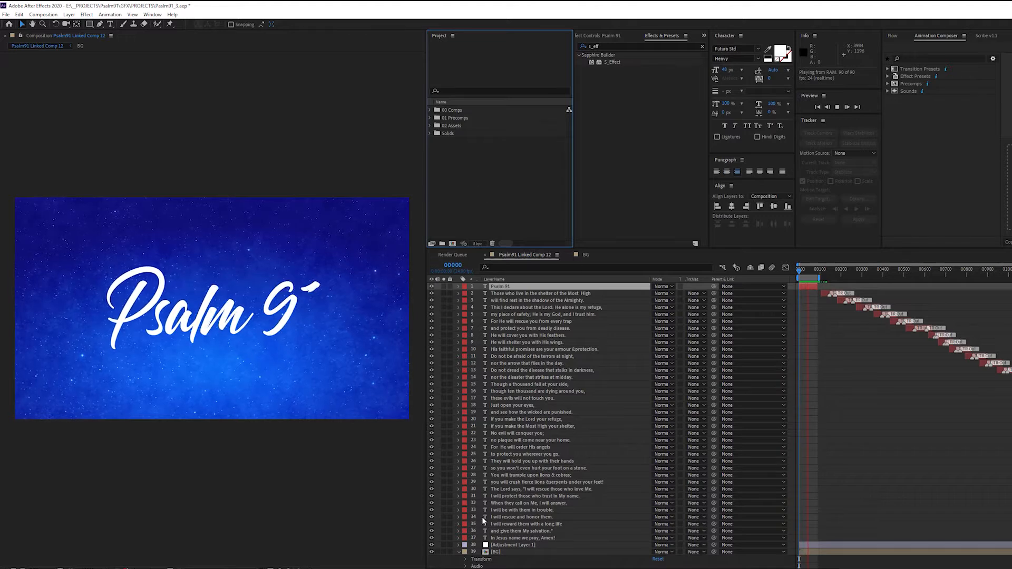
pyautogui.click(485, 551)
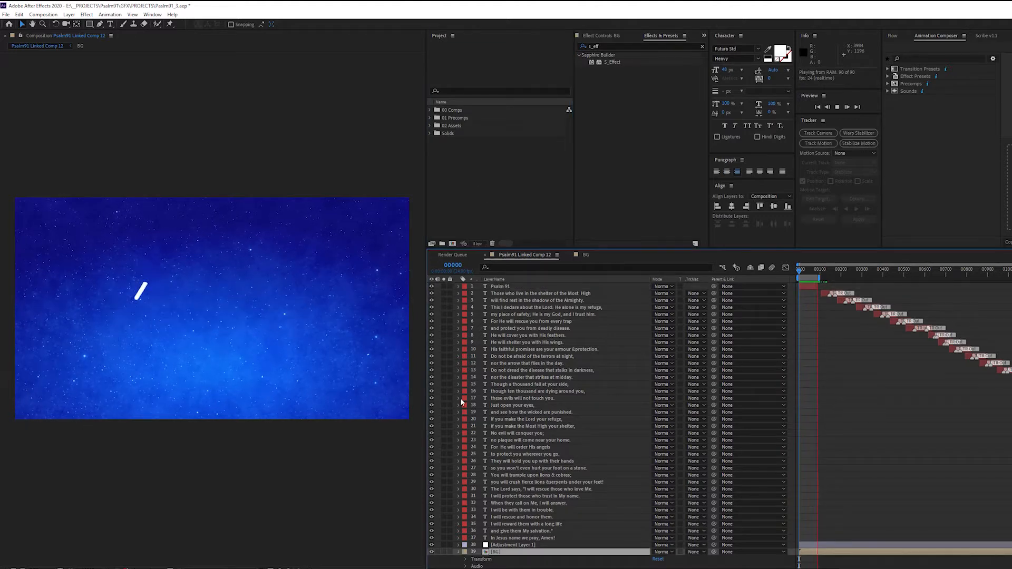
pyautogui.click(471, 192)
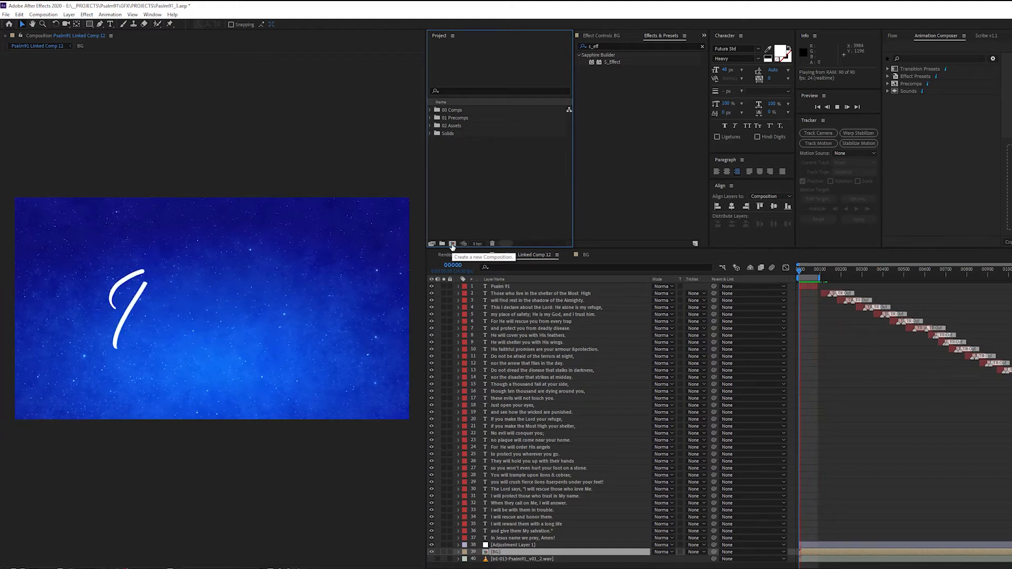
# - Open the BG composition and create a new solid layer named BG2
pyautogui.click(584, 254)
pyautogui.click(499, 289)
pyautogui.hotkey('ctrl', 'y')
pyautogui.write('BG2')
pyautogui.press('Return')
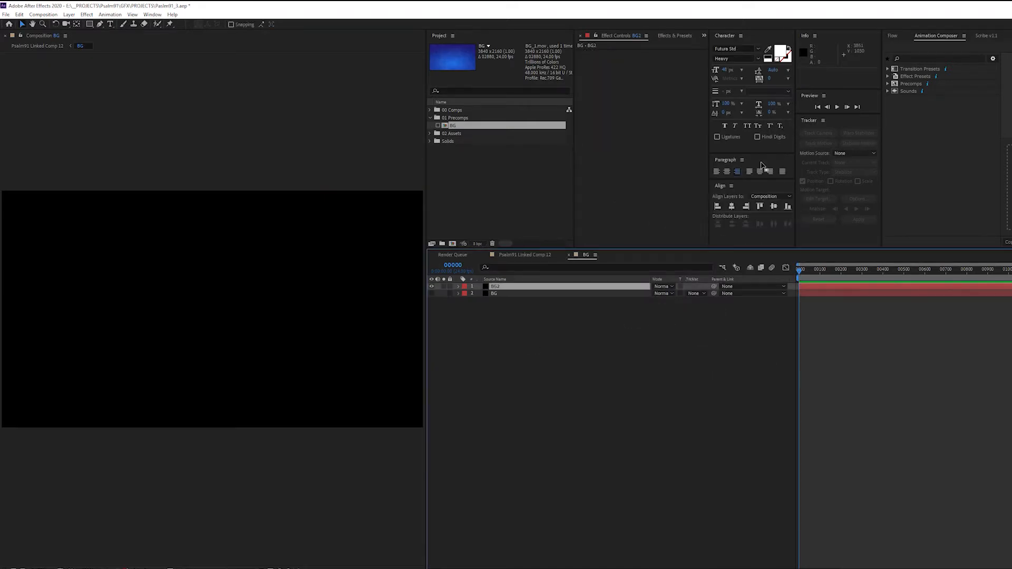
# - Apply S_Effect to the BG2 layer and open it in the Sapphire Effect Builder
pyautogui.click(657, 36)
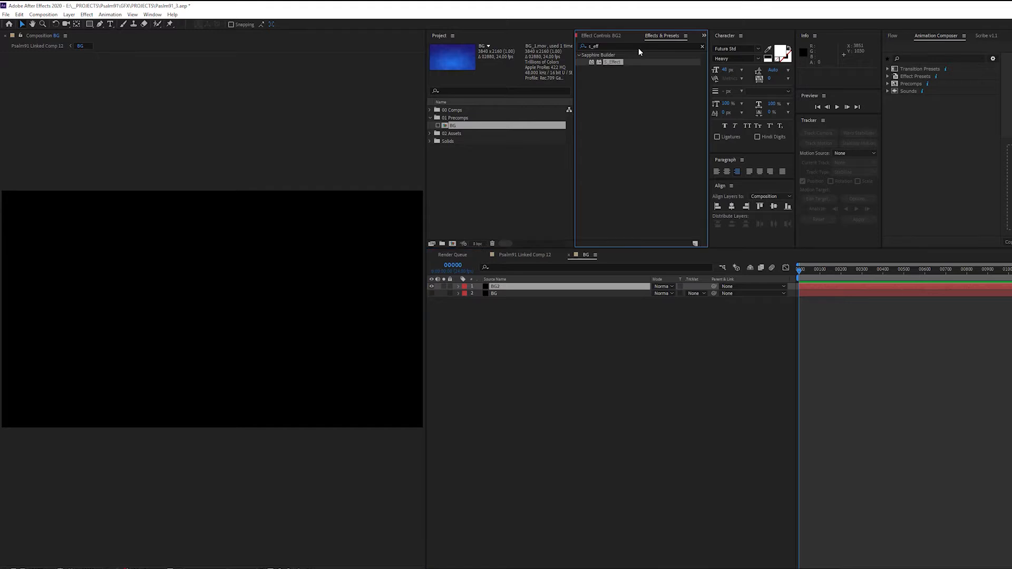
pyautogui.moveTo(616, 62); pyautogui.dragTo(498, 290)
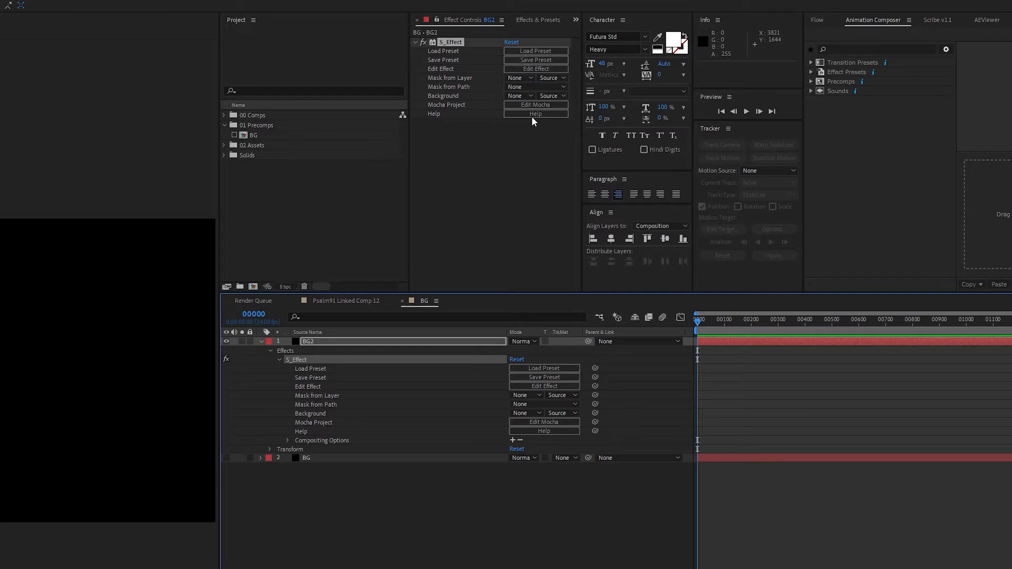
pyautogui.click(555, 72)
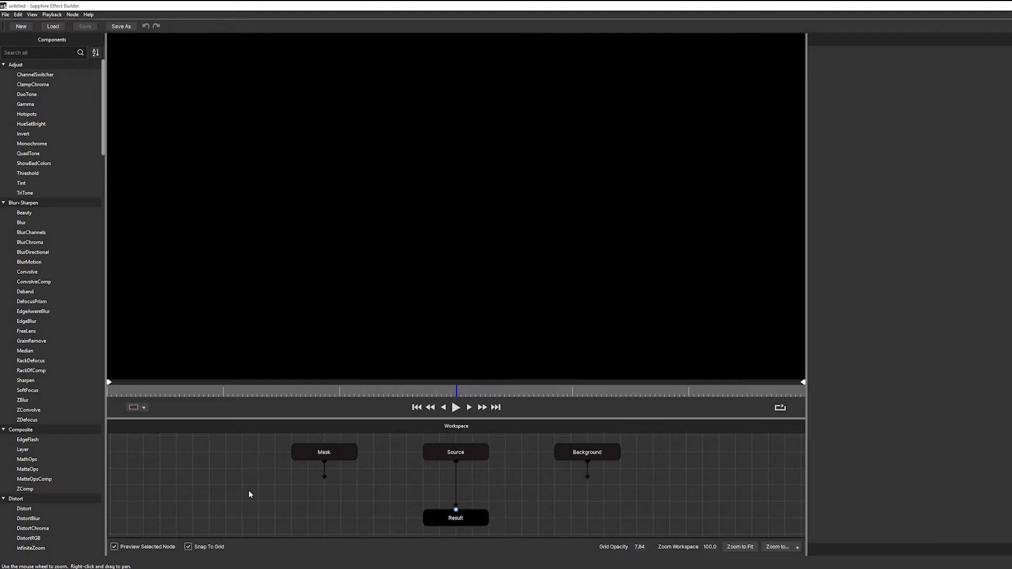
pyautogui.scroll(-2, 499, 485)
pyautogui.scroll(-1, 498, 488)
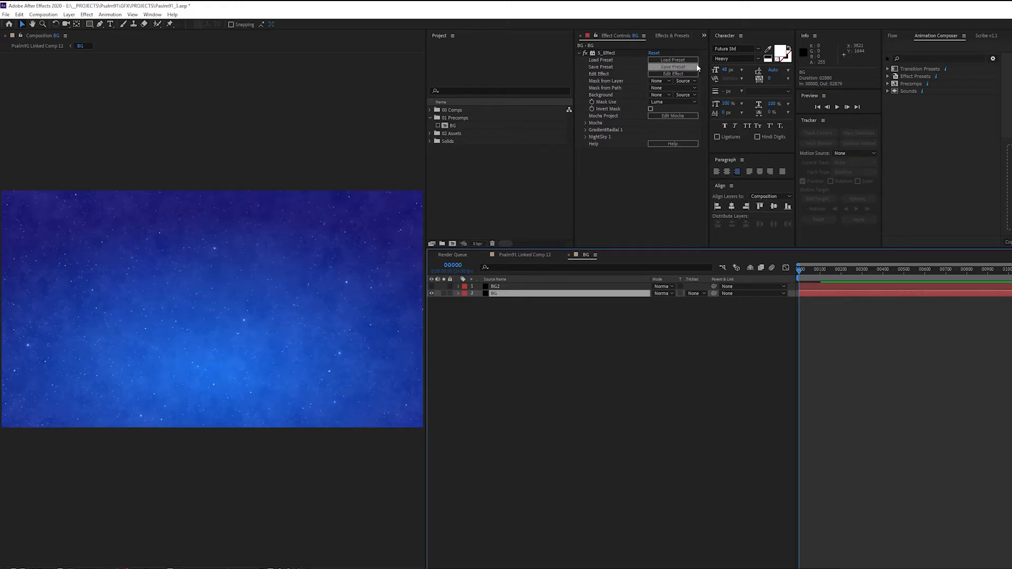
# - Open the BG layer's S_Effect in the Effect Builder and examine the GradientRadial 1 node's inner and outer colors
pyautogui.click(680, 77)
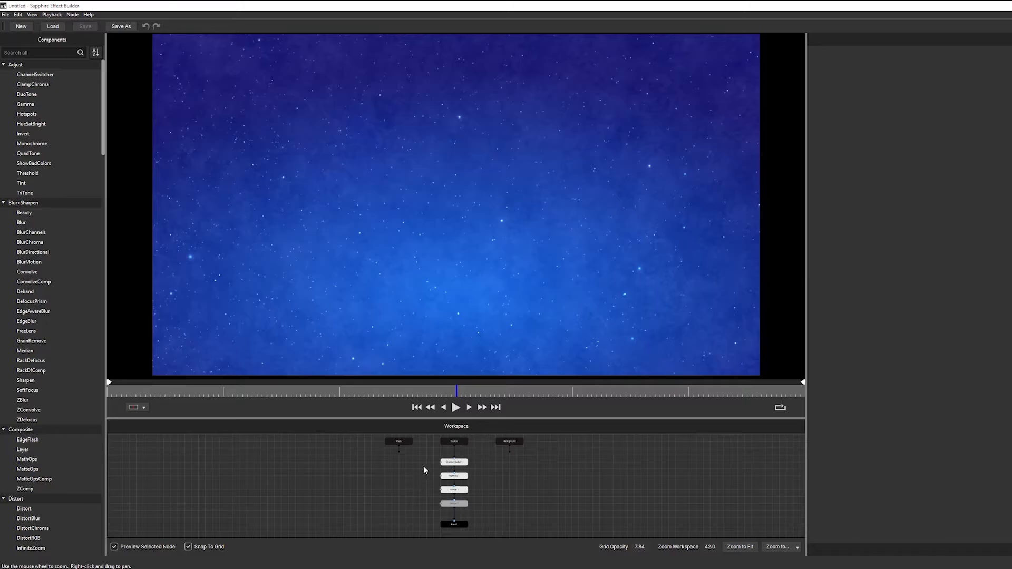
pyautogui.click(454, 462)
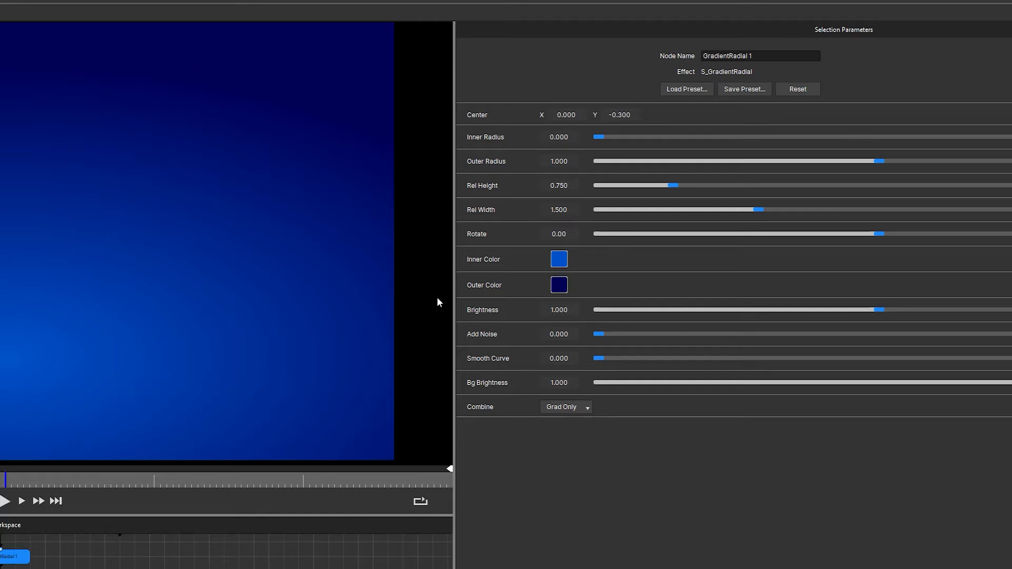
pyautogui.click(552, 266)
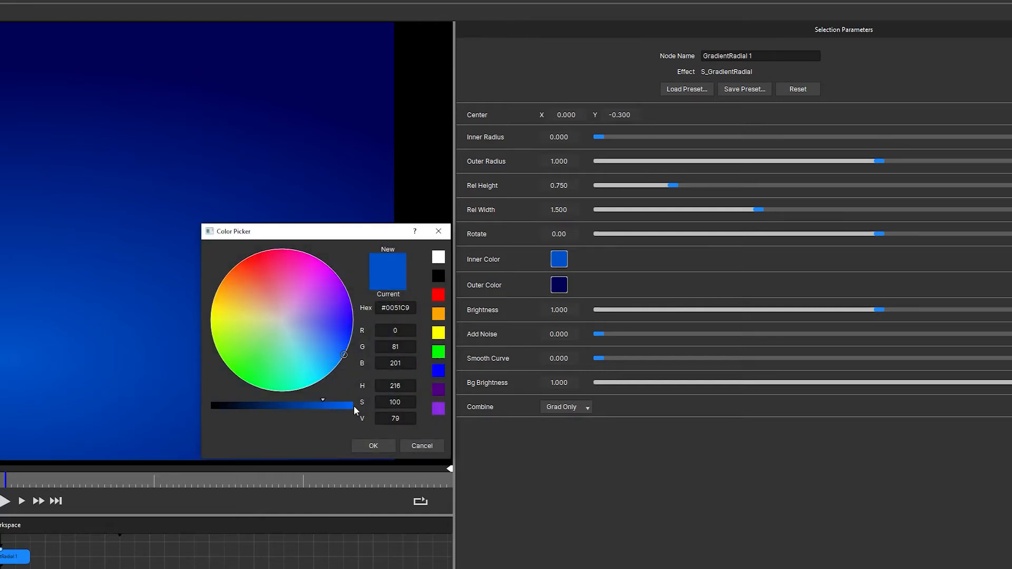
pyautogui.click(415, 448)
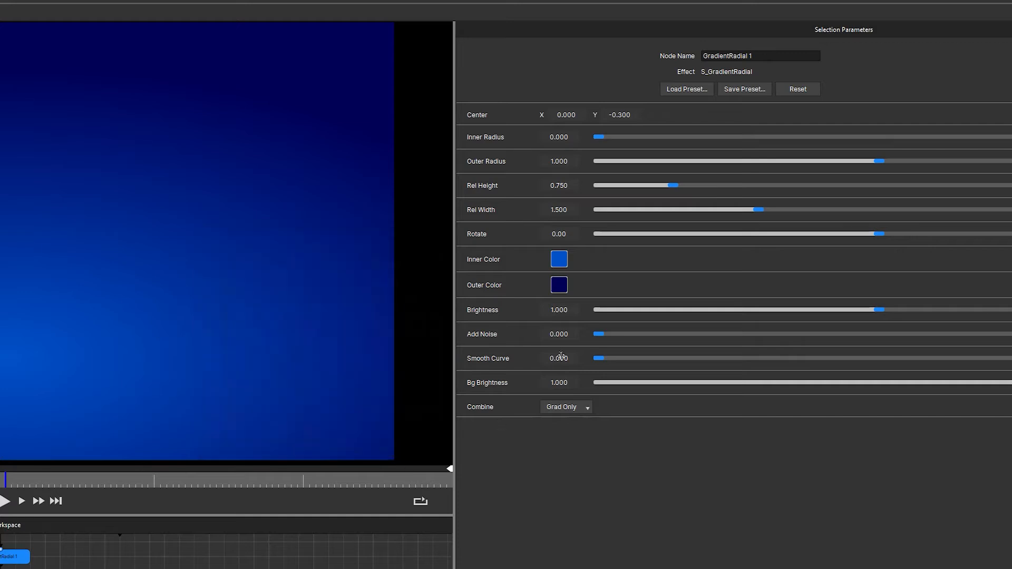
pyautogui.click(559, 285)
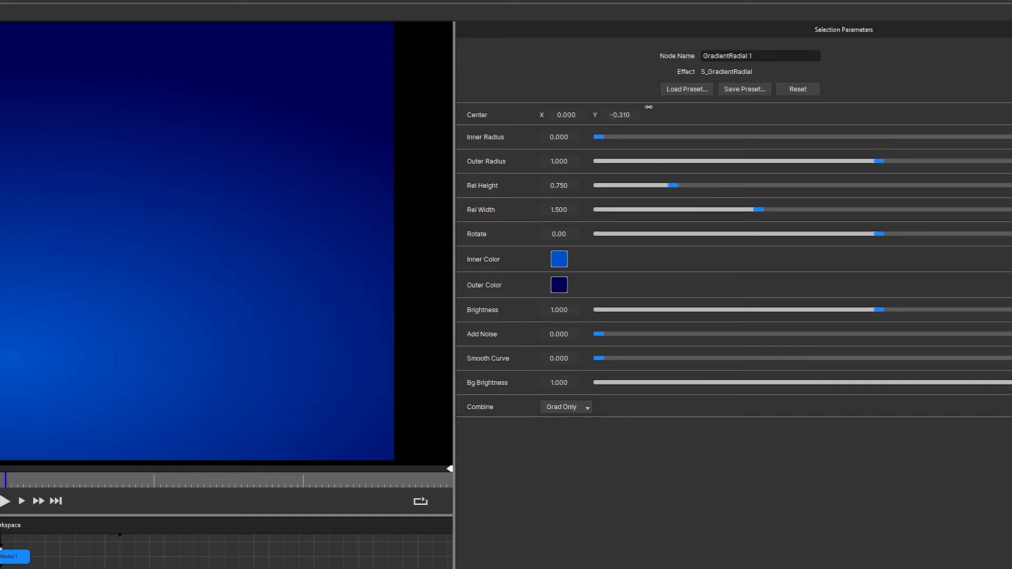
# - Set the GradientRadial 1 node's center Y to -0.280 and select the NightSky 1 node
pyautogui.moveTo(649, 107); pyautogui.dragTo(612, 125)
pyautogui.moveTo(930, 115)
pyautogui.mouseDown()
pyautogui.moveTo(939, 118)
pyautogui.moveTo(928, 122)
pyautogui.mouseUp()
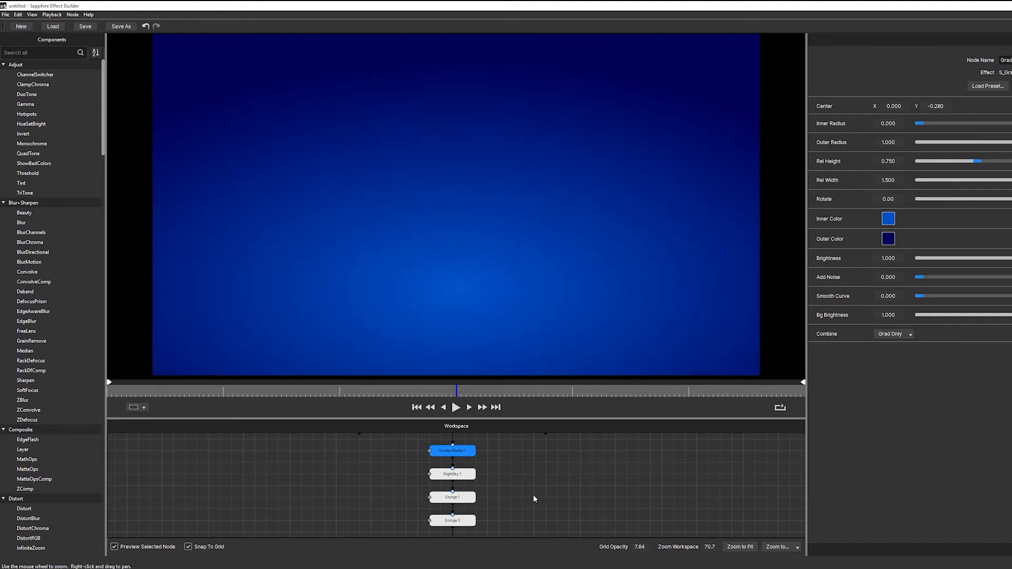
pyautogui.click(462, 477)
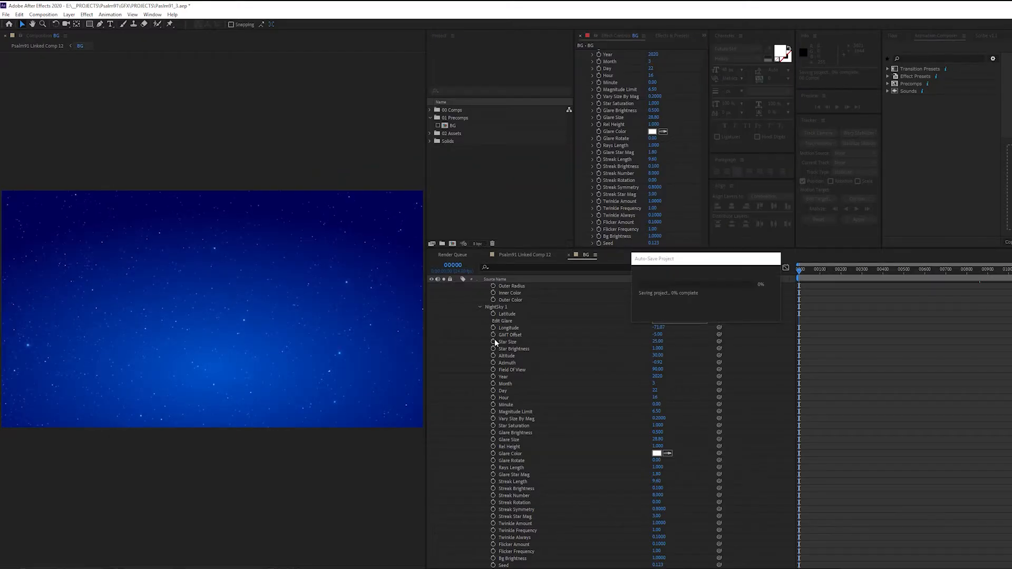
# - Collapse the BG layer's expanded effect properties in the timeline
pyautogui.scroll(5, 498, 343)
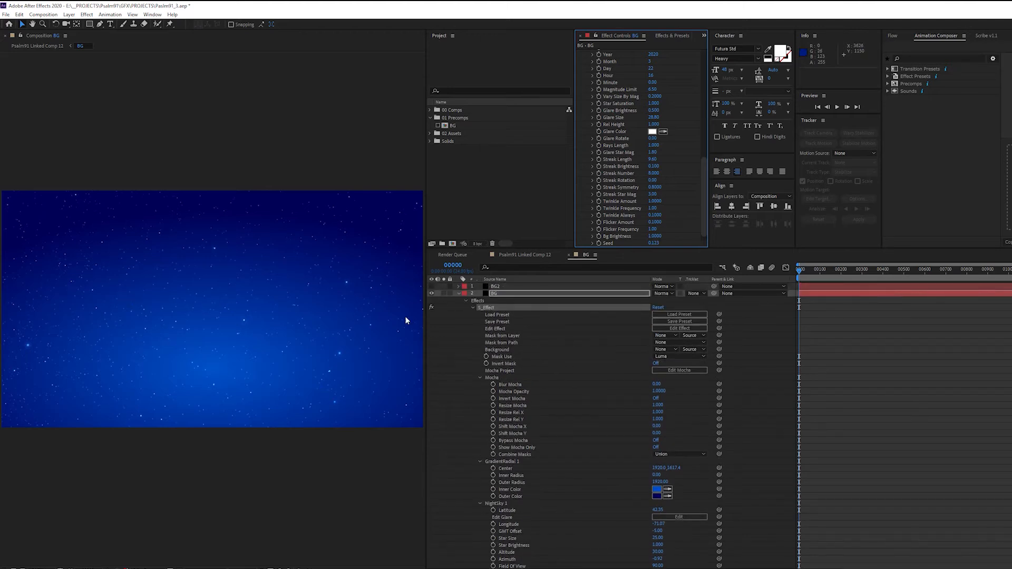
pyautogui.click(460, 295)
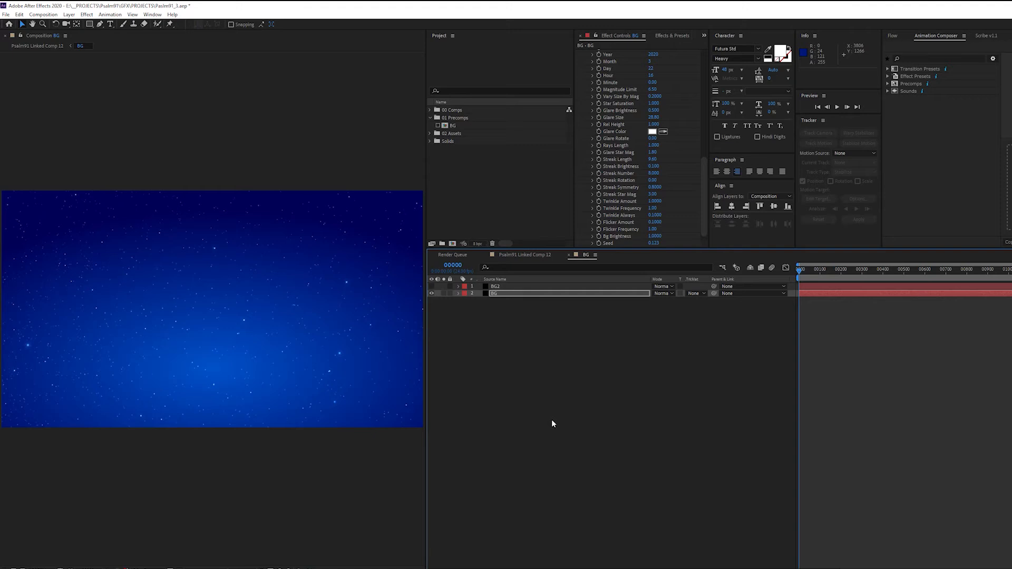
# - Reopen the BG layer's S_Effect in the Effect Builder and enable the Grunge 1 and Grunge 2 nodes
pyautogui.click(673, 74)
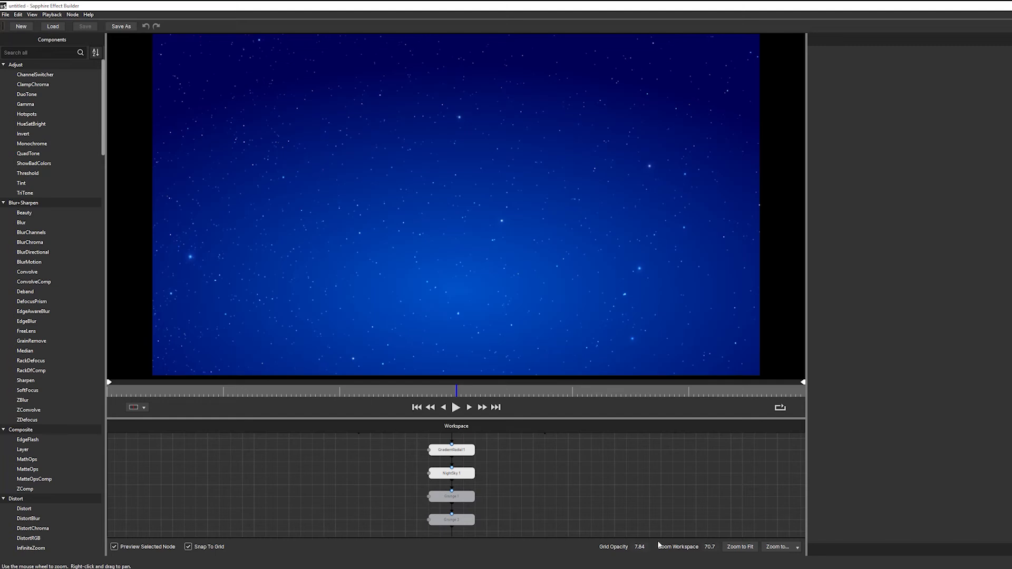
pyautogui.moveTo(504, 522); pyautogui.dragTo(457, 504)
pyautogui.rightClick(461, 499)
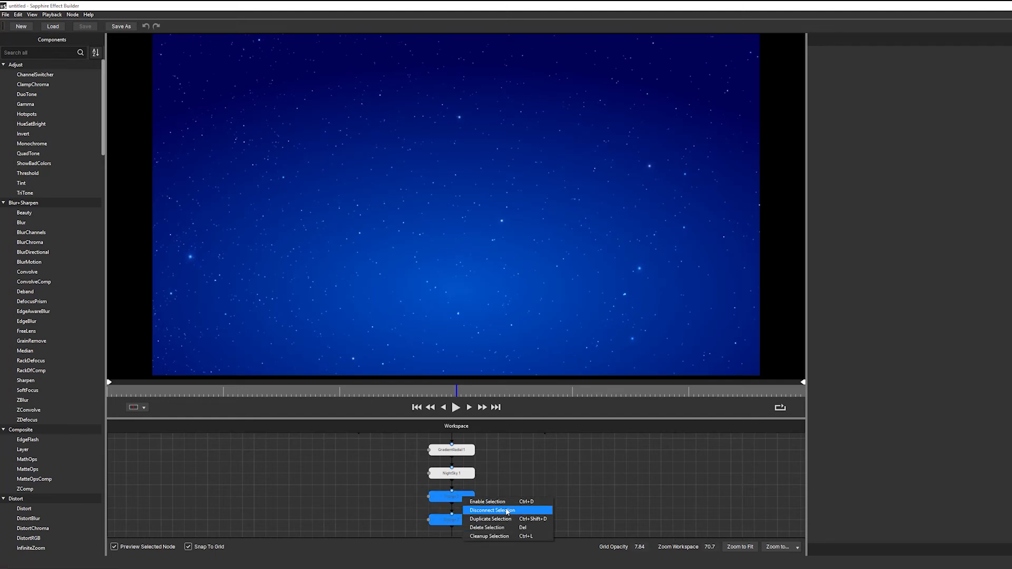
pyautogui.click(506, 500)
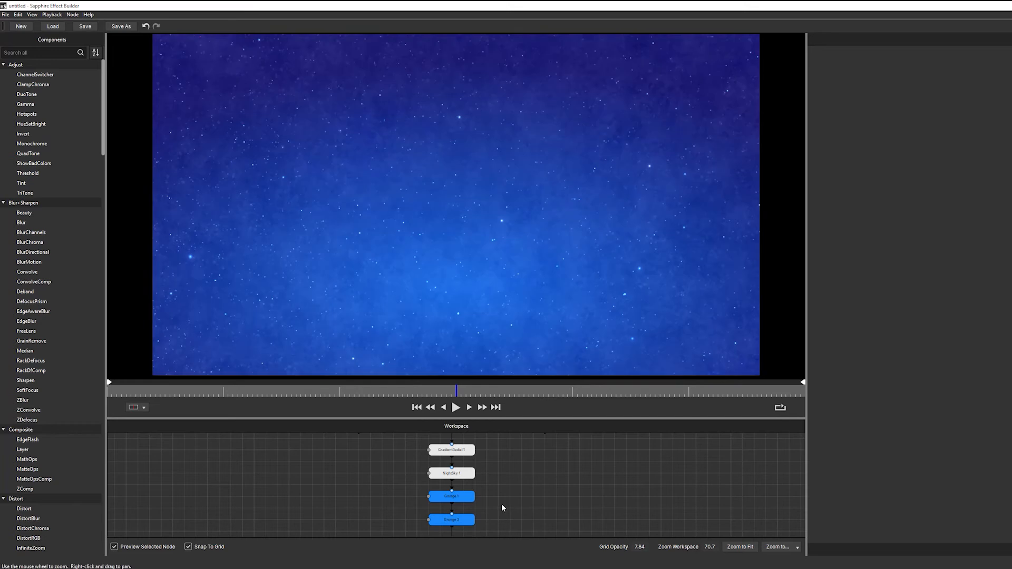
# - Examine the Grunge 1 node's stamp and frame parameters
pyautogui.click(468, 497)
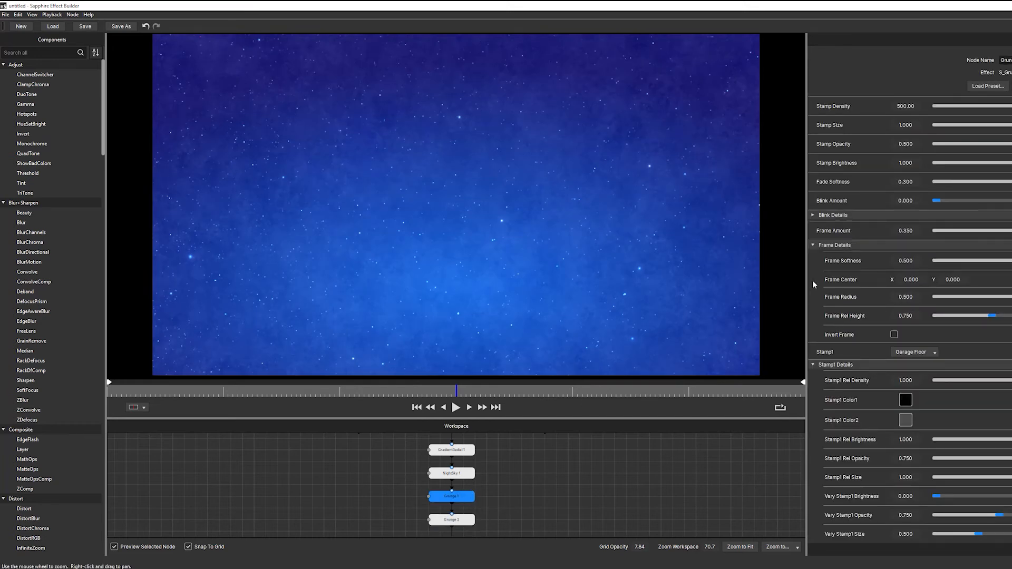
pyautogui.click(814, 365)
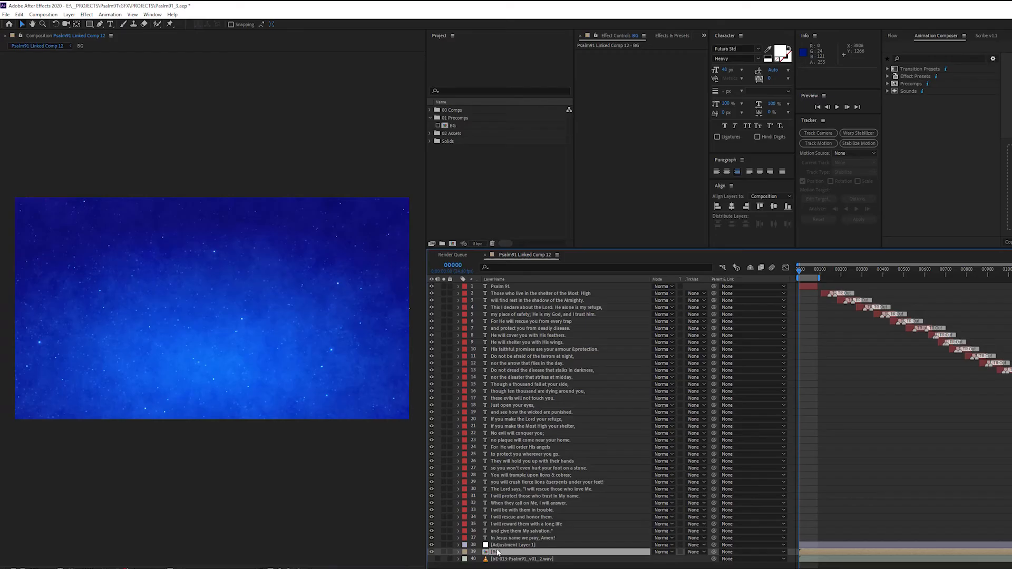
# - Examine the S_RackDefocus settings on the adjustment layer in the Psalm91 composition and reselect the BG layer
pyautogui.click(497, 548)
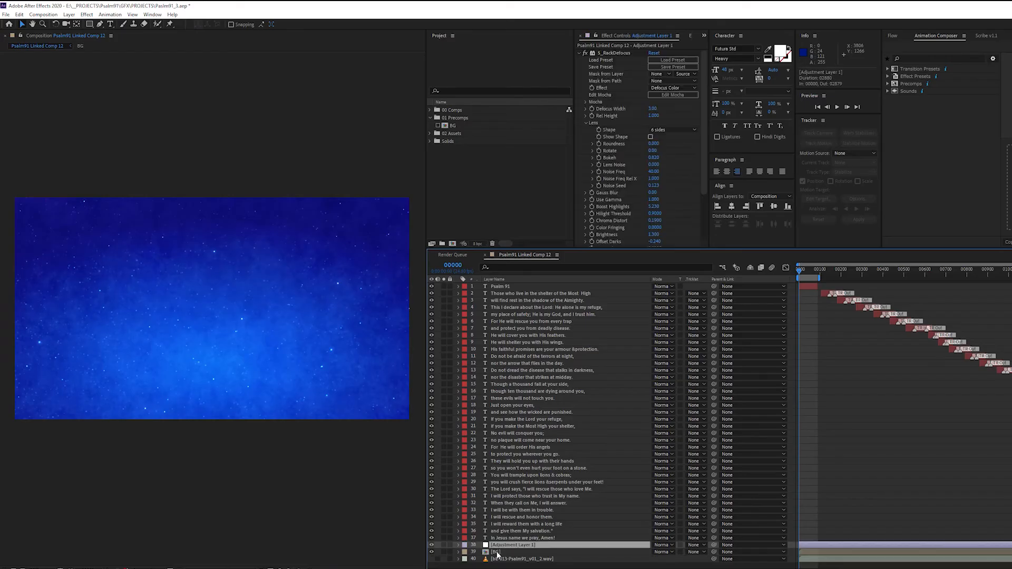
pyautogui.click(497, 553)
pyautogui.click(437, 126)
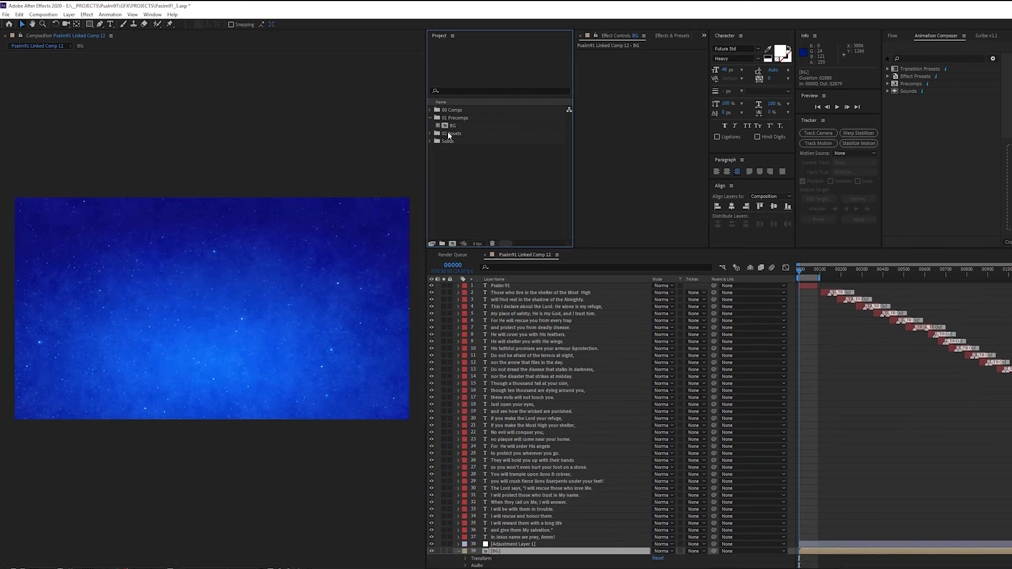
# - Scrub through the Psalm91 composition's timeline to review the verse text transitions over the background
pyautogui.click(805, 274)
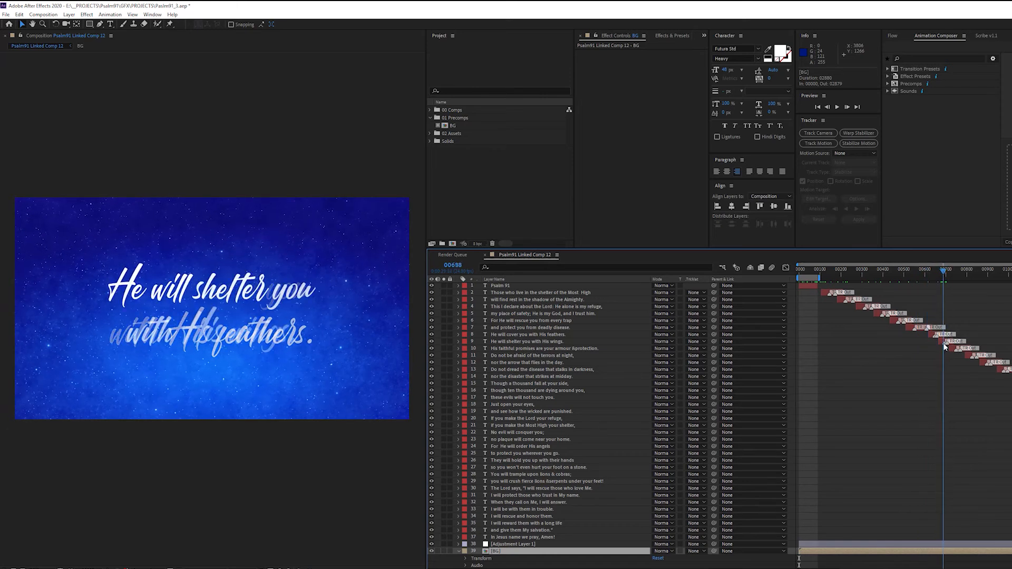
pyautogui.moveTo(951, 349); pyautogui.dragTo(1011, 409)
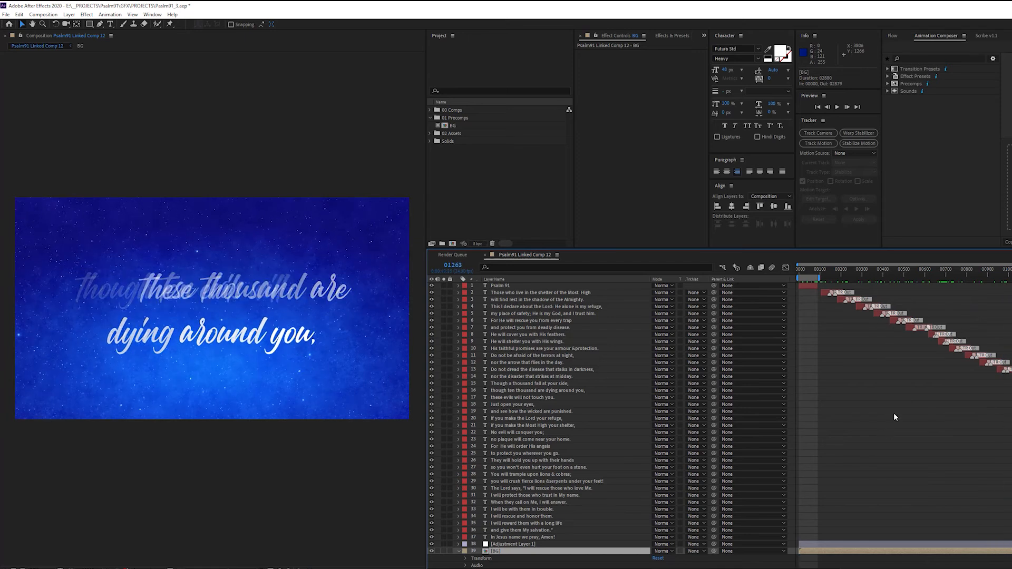